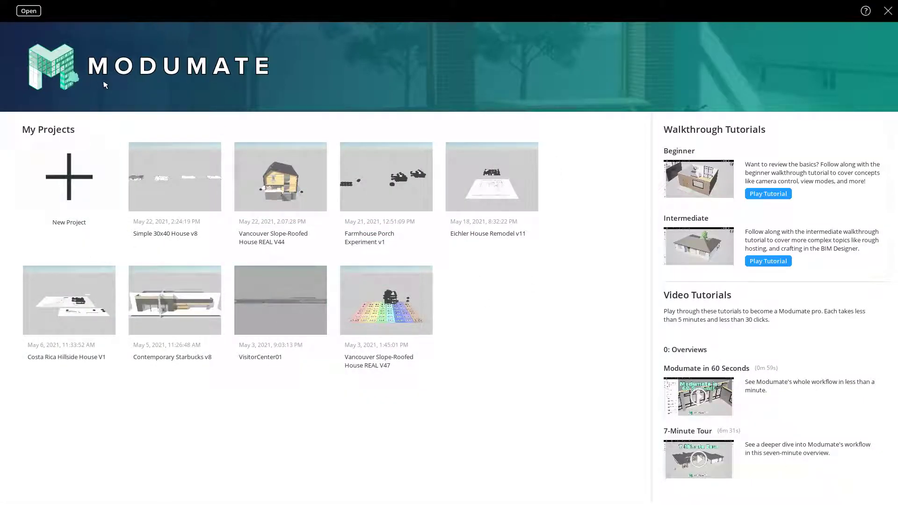
Create a new empty project from the New Project tile and select the Background Image tool.
click(74, 182)
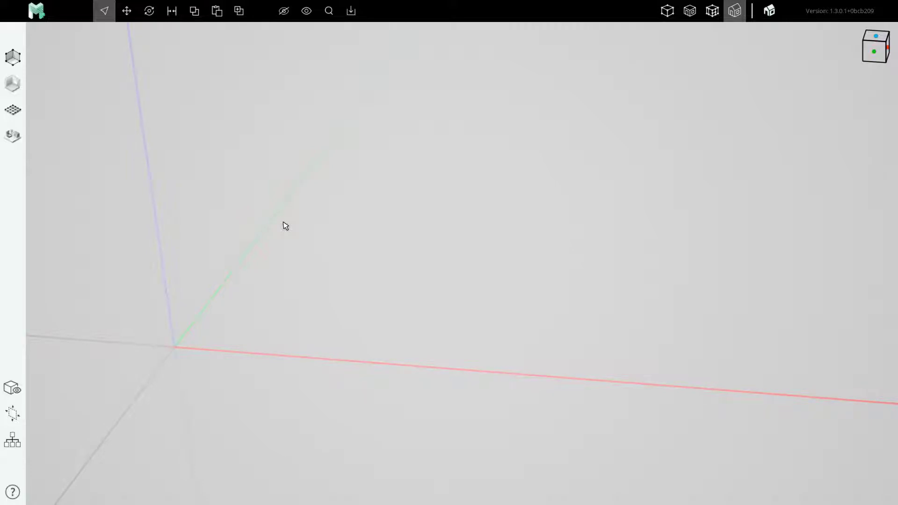
mouse_move(291, 227)
mouse_down()
mouse_move(267, 276)
mouse_move(283, 293)
mouse_move(341, 289)
mouse_up()
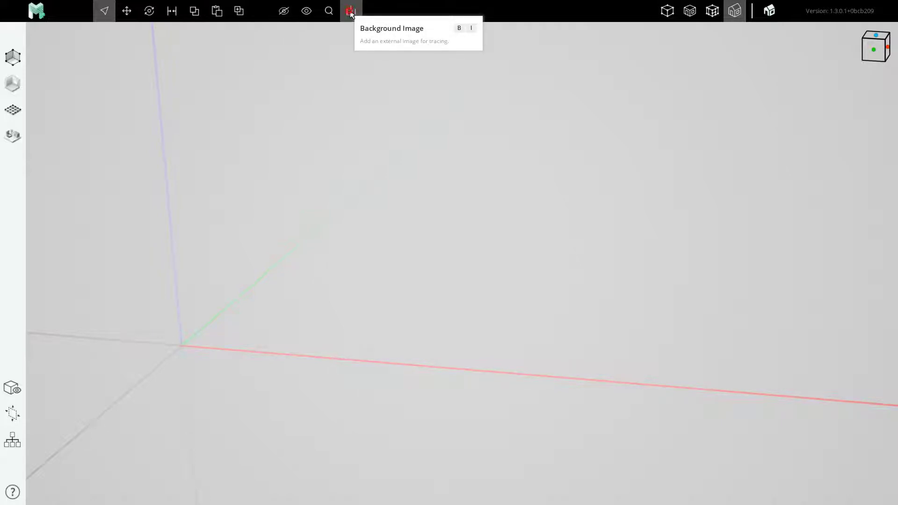
click(351, 12)
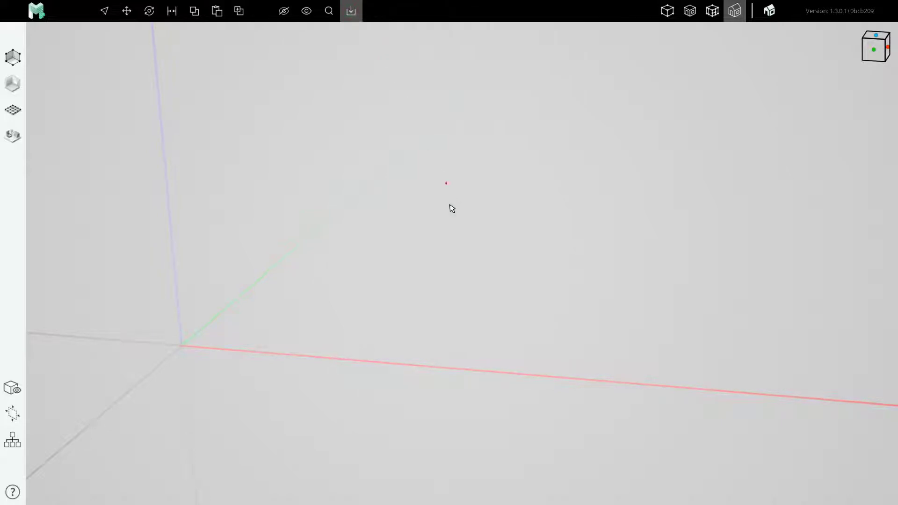
Place the floor-plan image by clicking its base point and height point, then view it from above.
click(437, 278)
click(435, 243)
middle_drag(481, 331, 451, 292)
scroll(450, 294, up, 5)
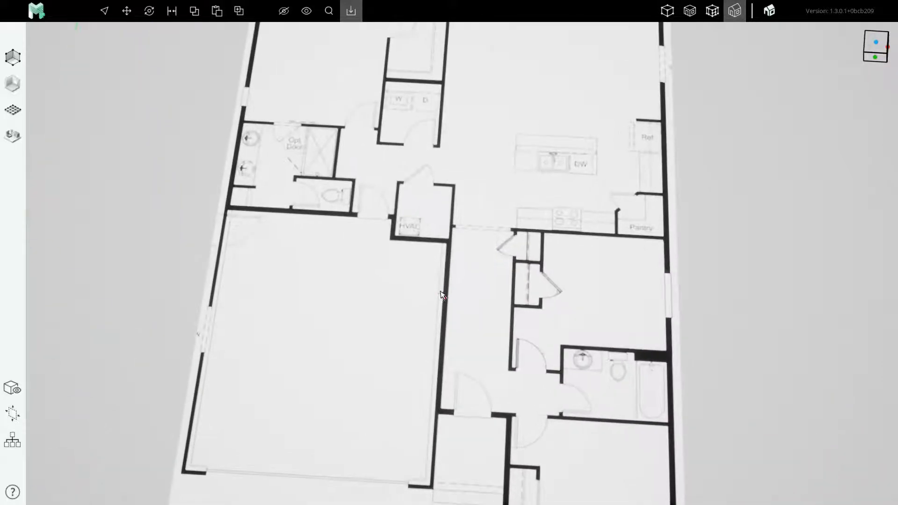
scroll(441, 290, down, 6)
key(Escape)
middle_drag(392, 210, 448, 284)
click(449, 285)
scroll(448, 281, up, 3)
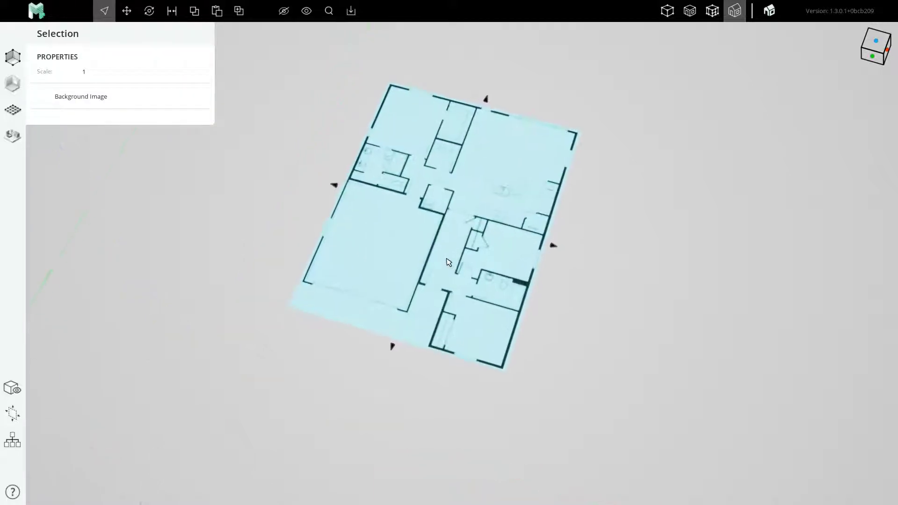
middle_drag(425, 244, 438, 251)
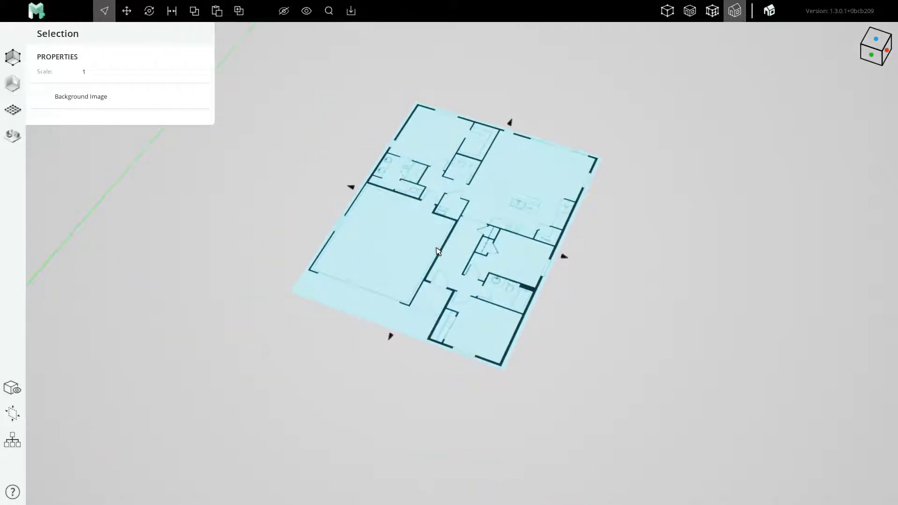
mouse_move(445, 251)
middle_down()
mouse_move(428, 265)
mouse_move(428, 240)
mouse_move(449, 262)
middle_up()
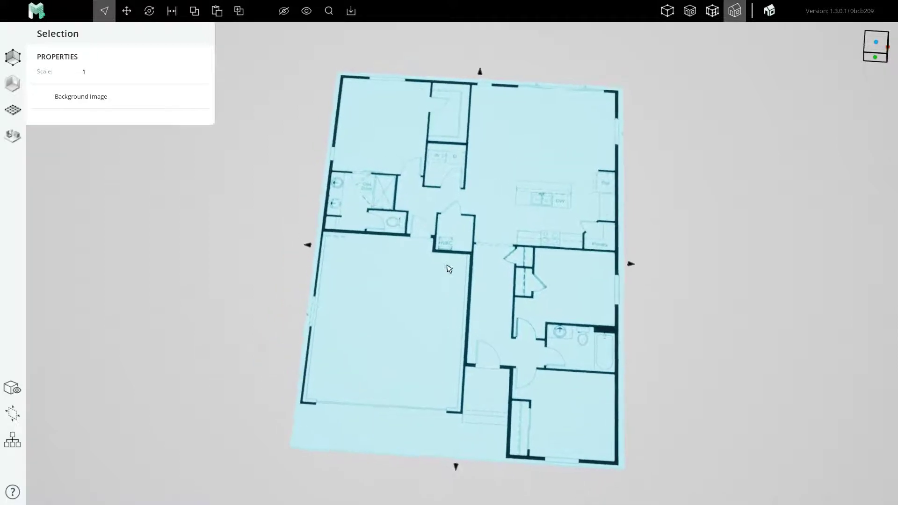
scroll(362, 222, down, 2)
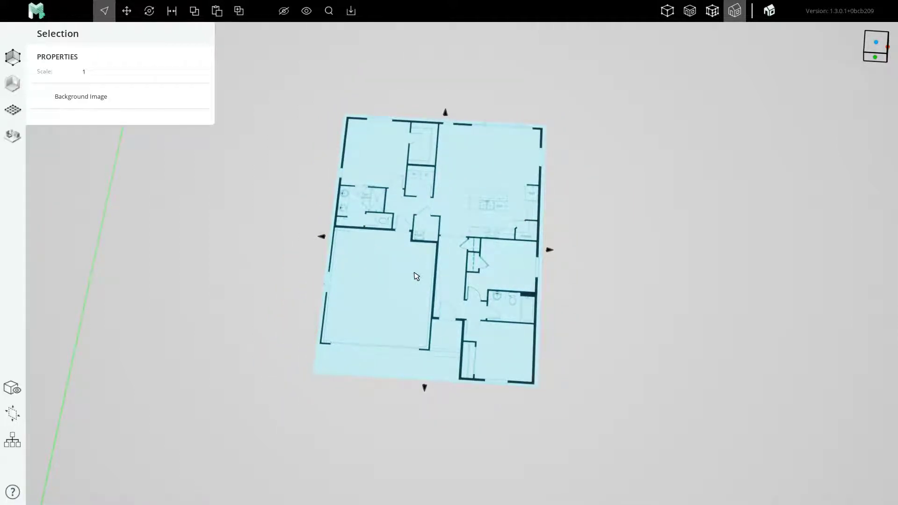
middle_drag(398, 154, 409, 208)
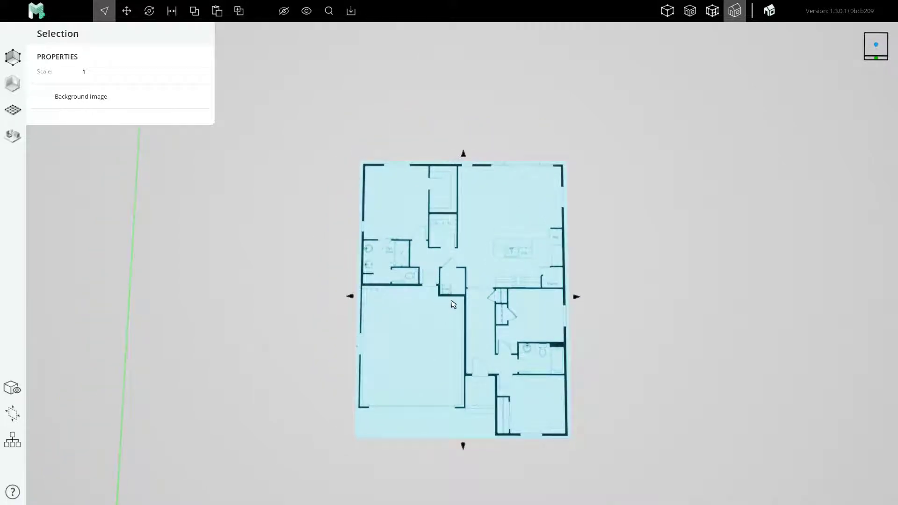
scroll(453, 305, up, 2)
scroll(407, 253, down, 3)
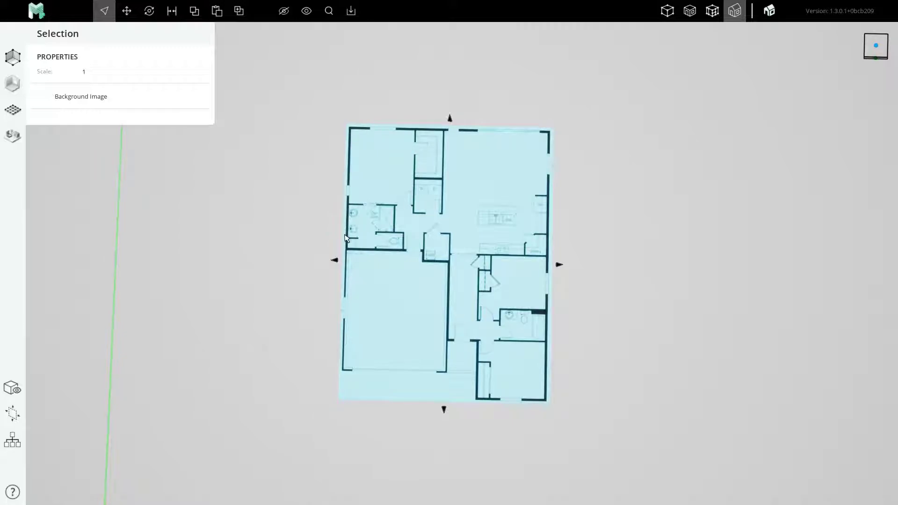
scroll(367, 155, up, 3)
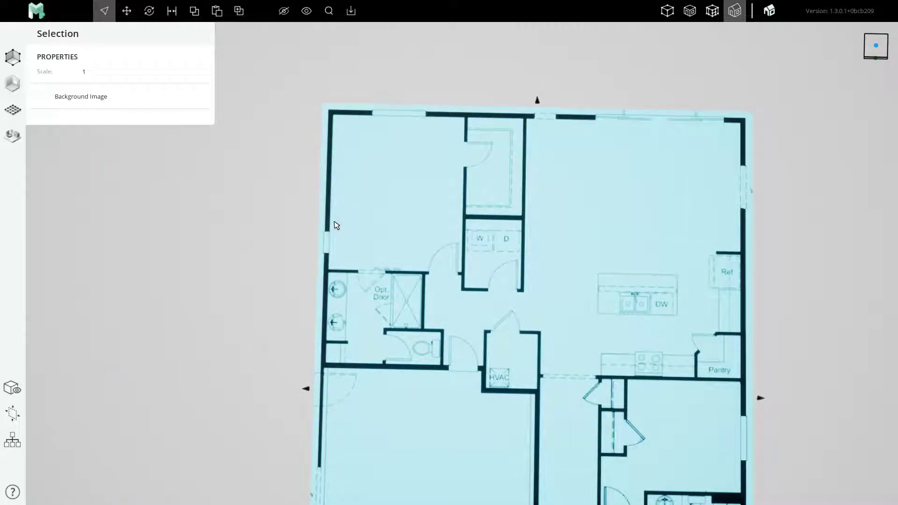
key(alt+Tab)
key(alt+Tab)
key(alt+Tab)
key(alt+Tab)
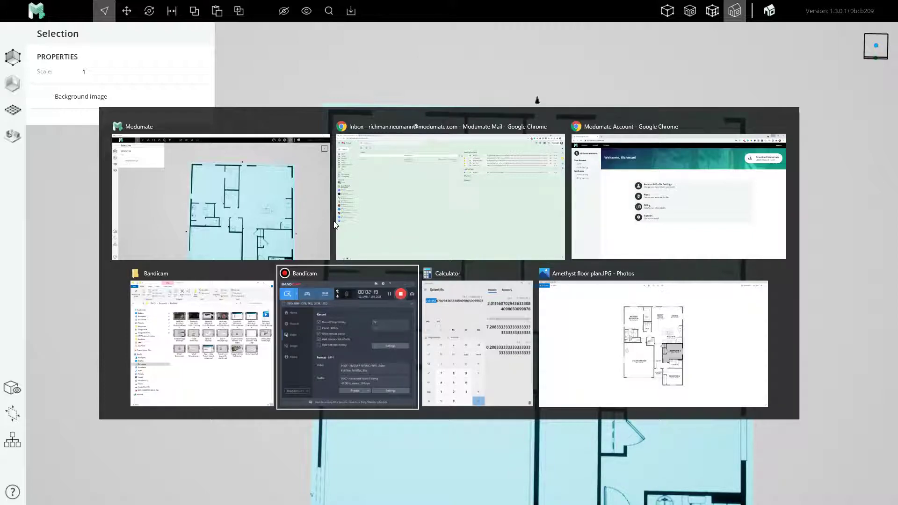
key(Escape)
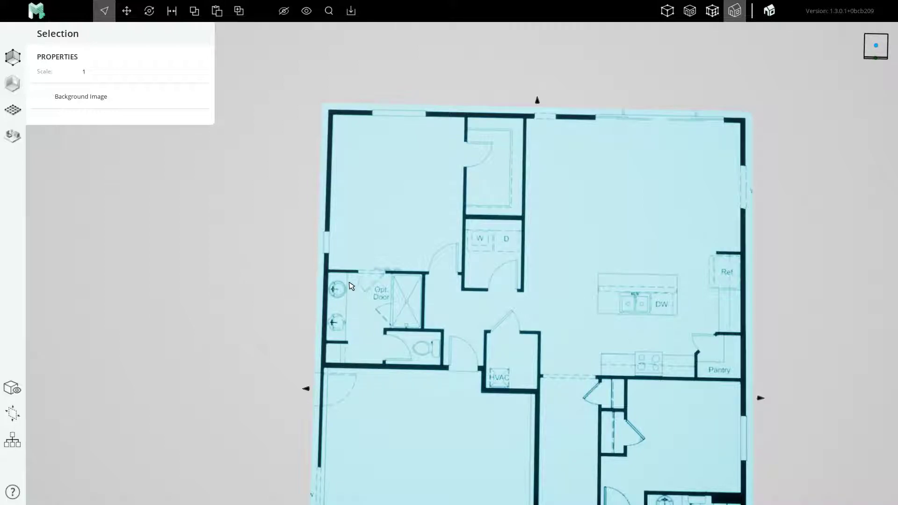
click(281, 185)
Choose the Line tool from the Massing Graph tools.
scroll(355, 134, up, 3)
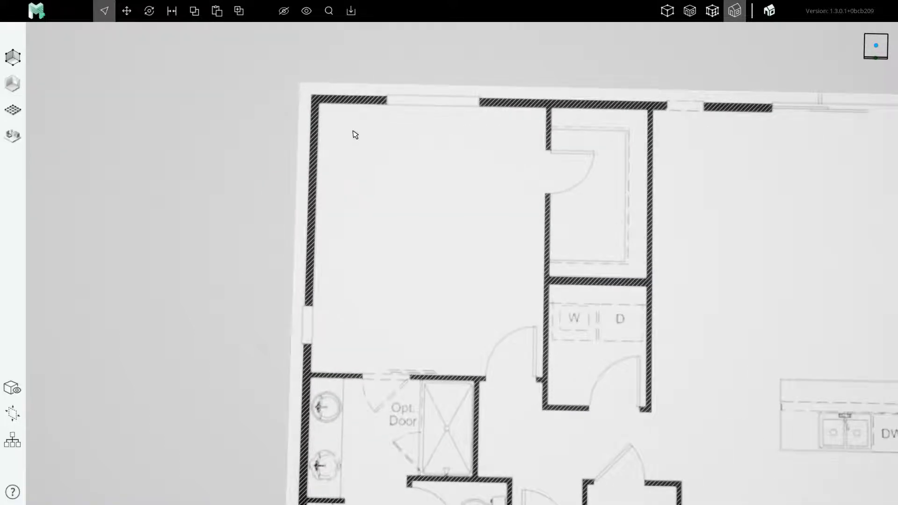
scroll(355, 135, up, 2)
click(20, 62)
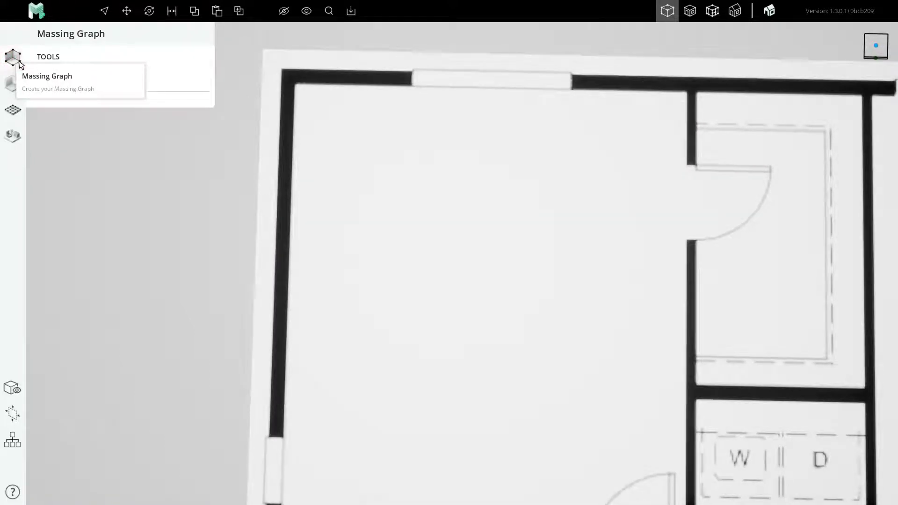
click(46, 77)
scroll(323, 87, up, 5)
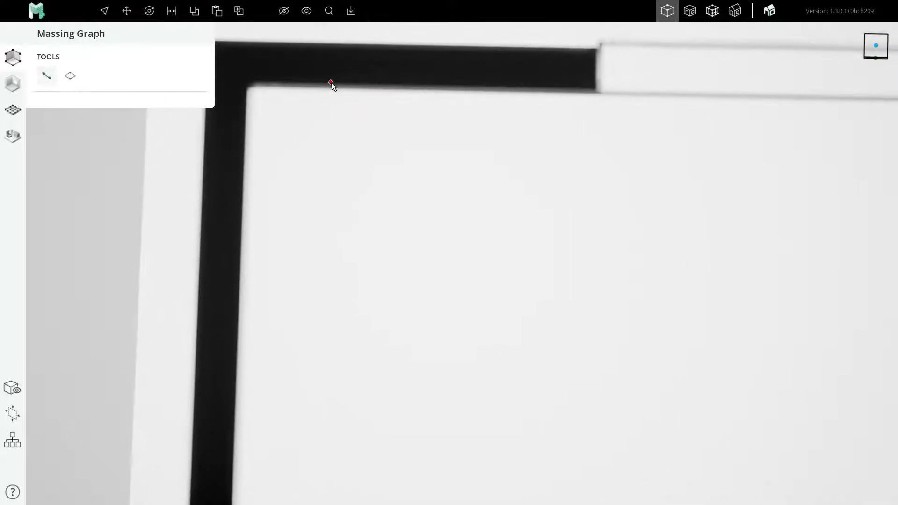
scroll(332, 85, up, 2)
Draw a 7'-2 1/2" line from the upper-left room's top wall inner edge to the lower wall corner.
click(348, 88)
scroll(349, 88, down, 2)
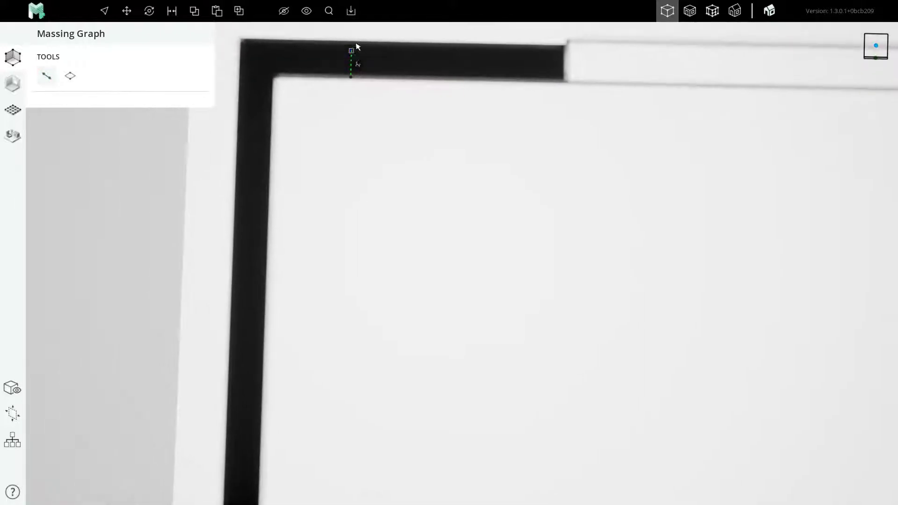
scroll(356, 45, down, 3)
scroll(353, 159, up, 4)
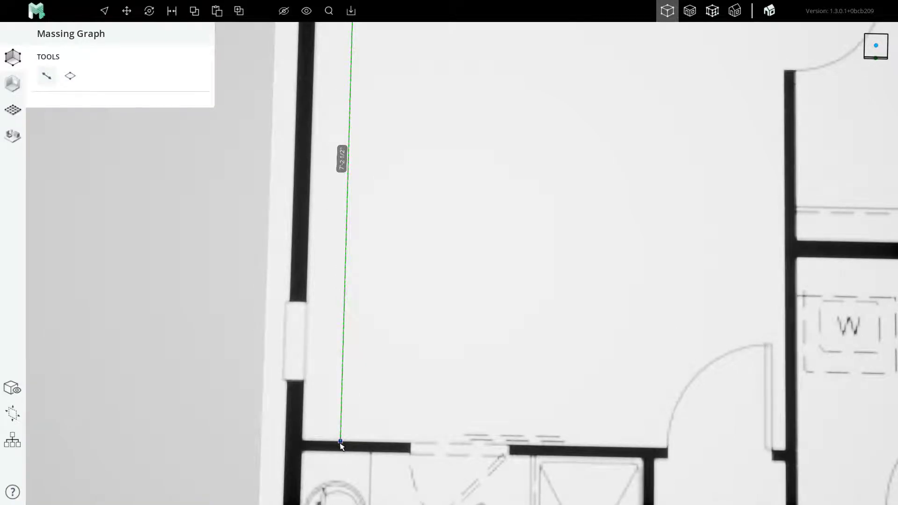
scroll(341, 447, up, 3)
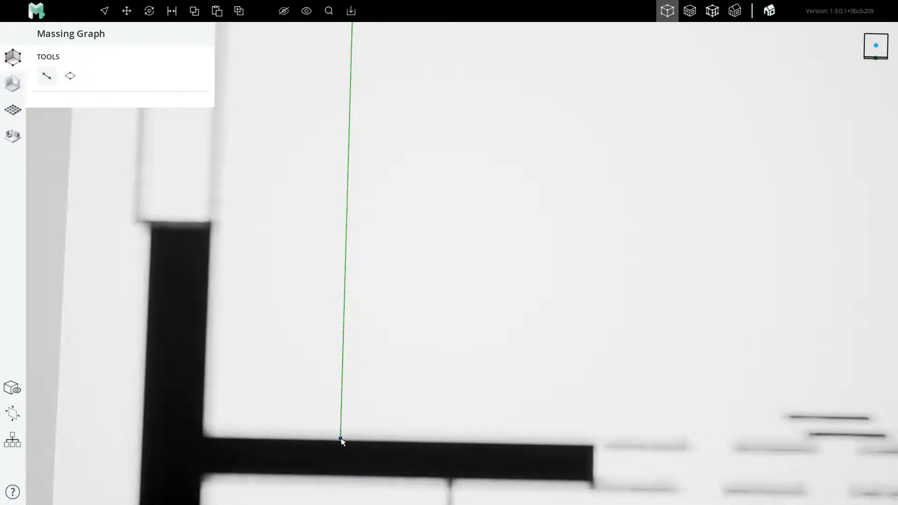
click(341, 439)
scroll(341, 433, down, 5)
key(Escape)
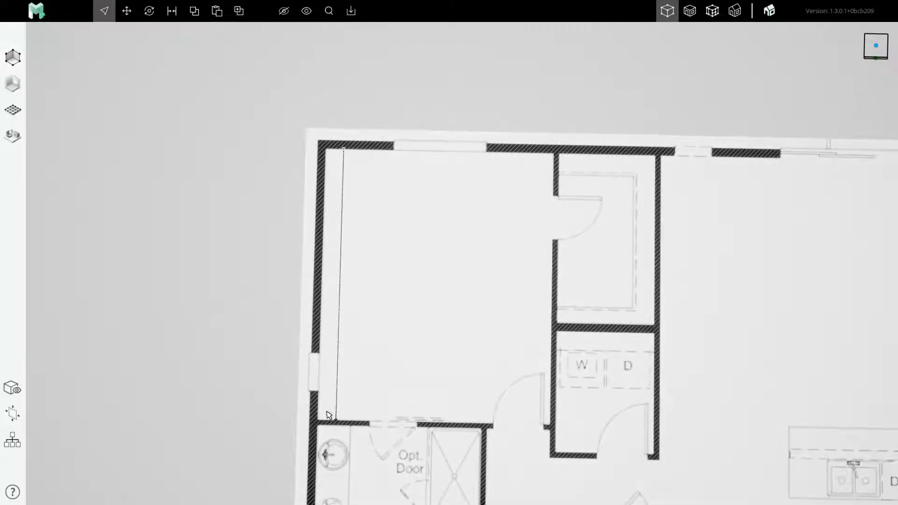
Select the line's bottom vertex to confirm its 7'-2 1/2" length.
scroll(328, 415, up, 3)
click(340, 425)
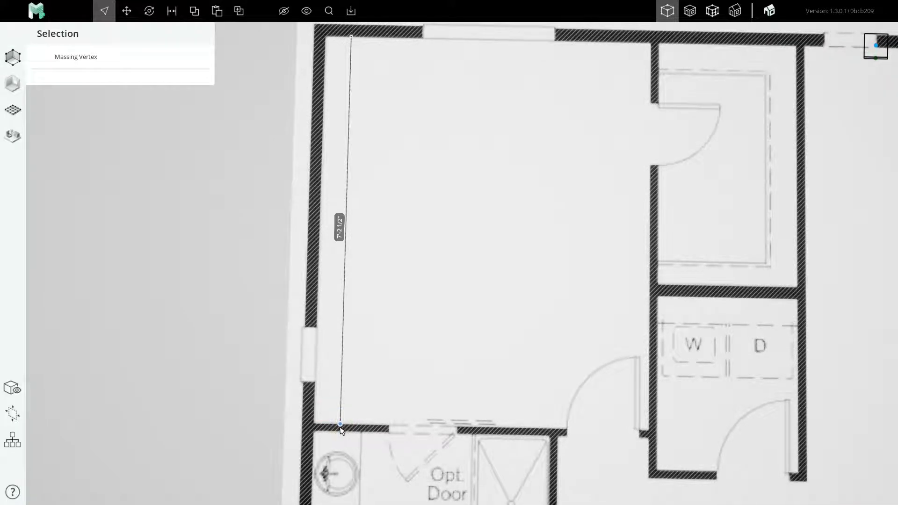
scroll(309, 408, down, 1)
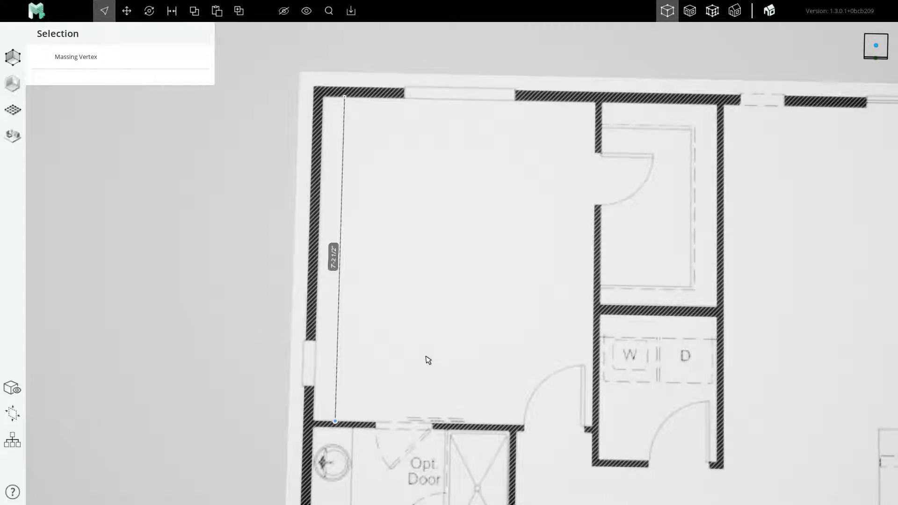
key(super)
Launch Calculator and compute 2.5/12 + 7 to convert 7'-2 1/2" into 7.2083 feet.
text(calc)
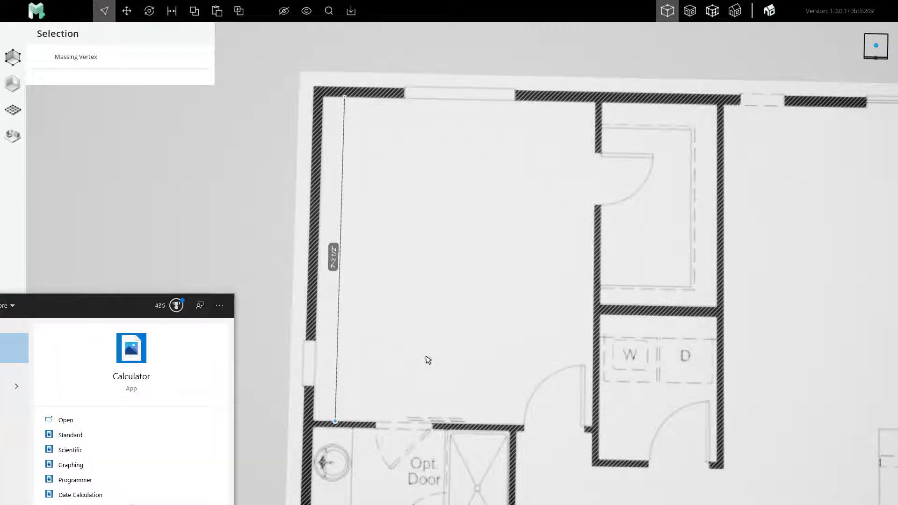
key(Return)
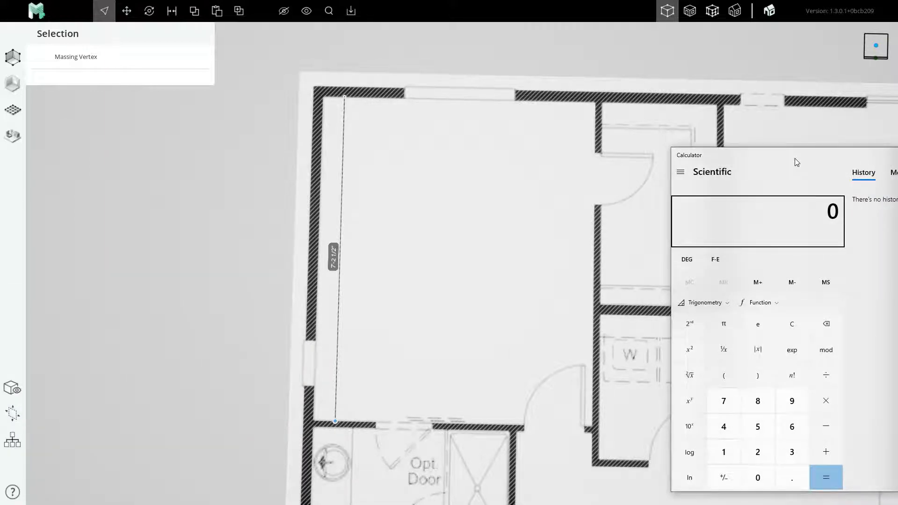
drag(797, 162, 621, 146)
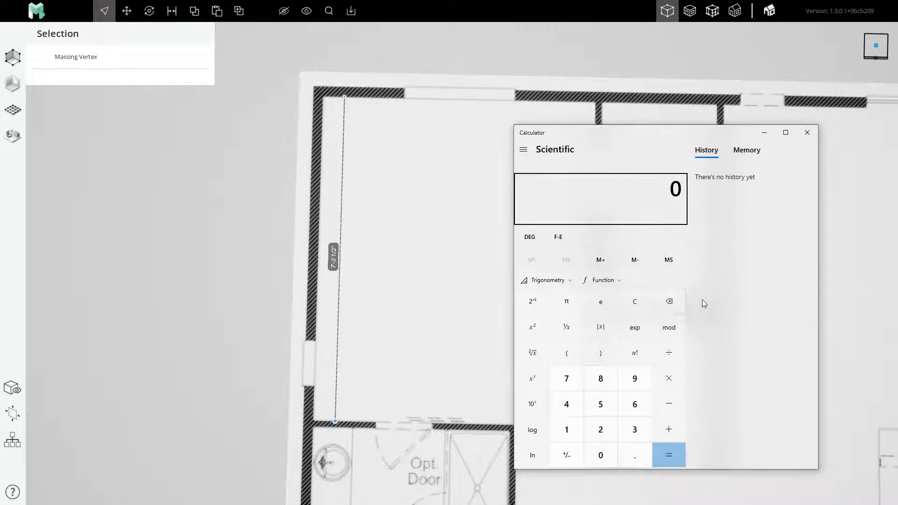
text(2.5/12)
key(Return)
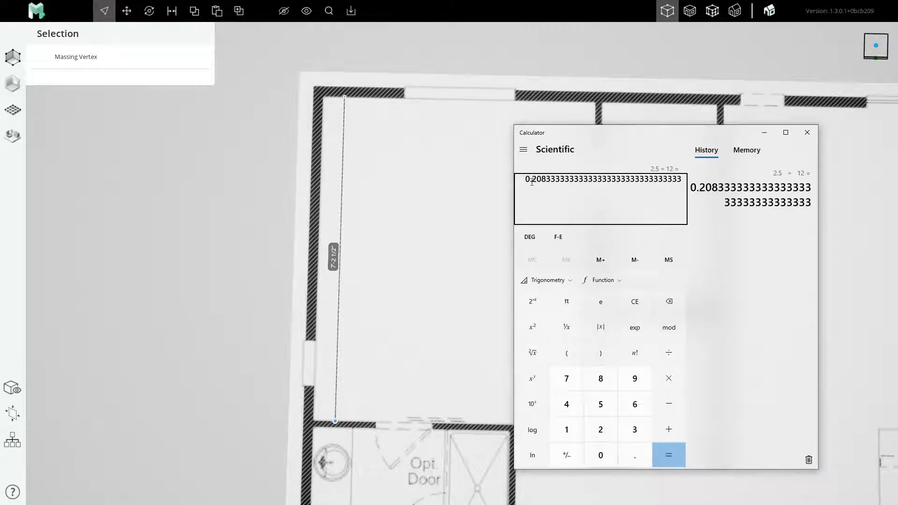
text(+7)
key(Return)
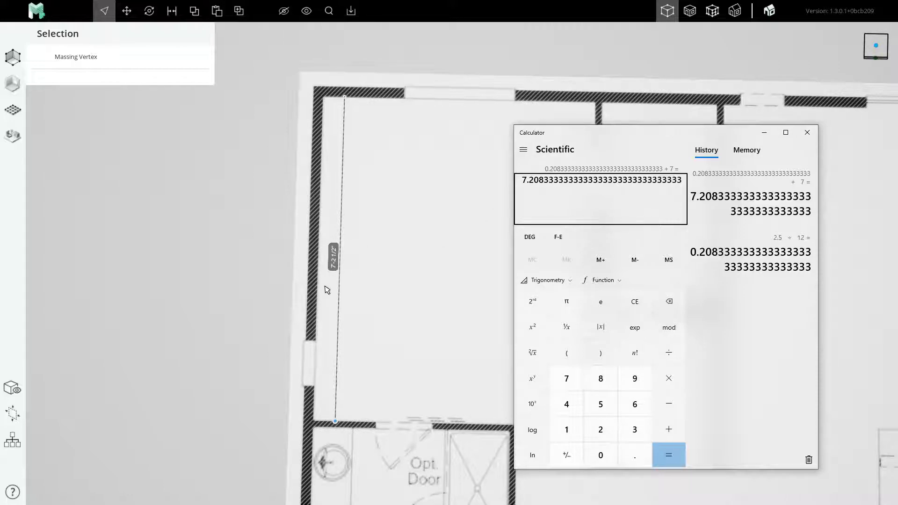
Divide 14.5 by 7.208333333 for a 2.01156 scale factor, then minimize Calculator.
click(637, 303)
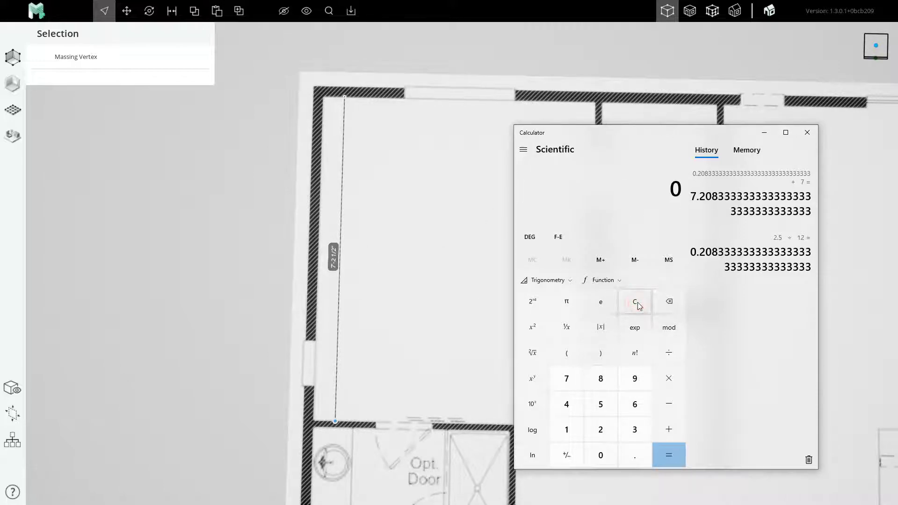
text(14.5)
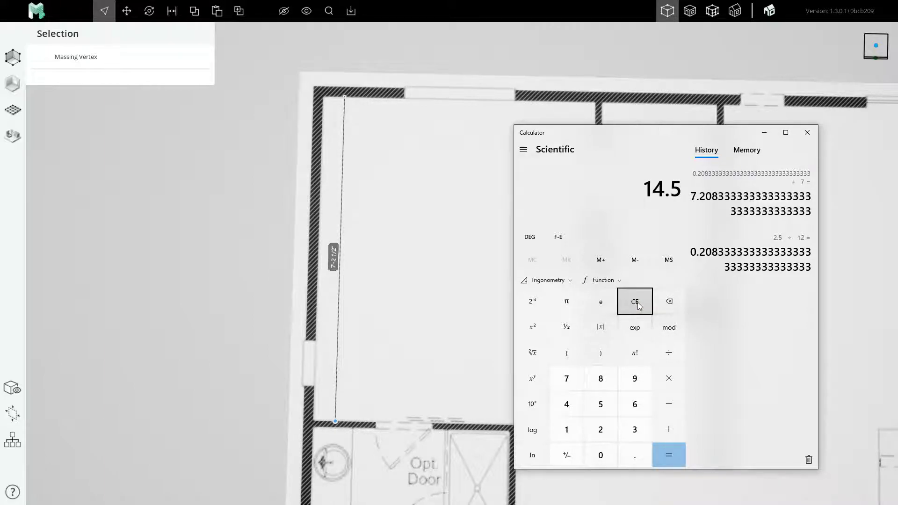
key(slash)
text(7.2083)
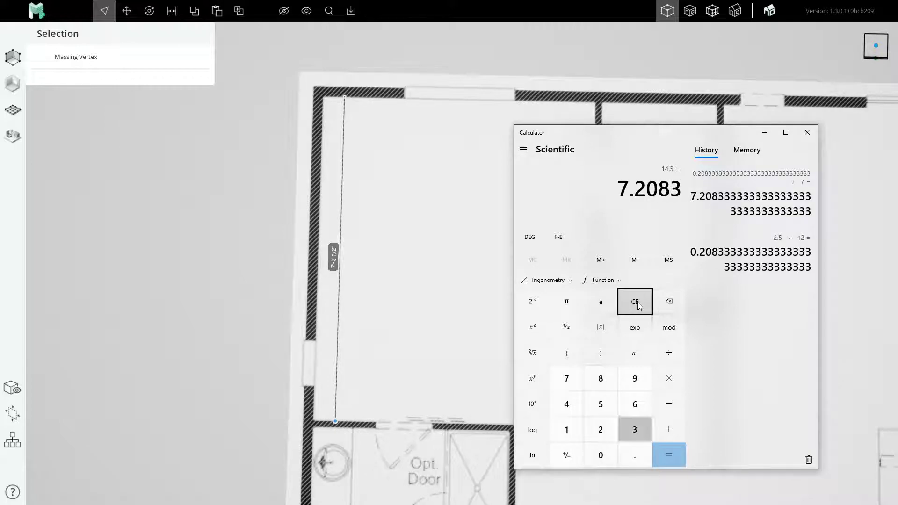
text(33333)
key(Return)
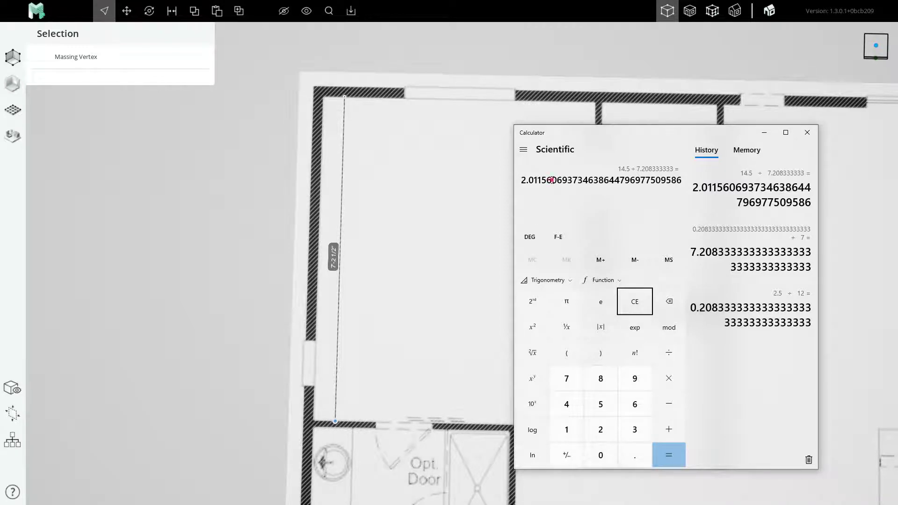
drag(553, 180, 512, 179)
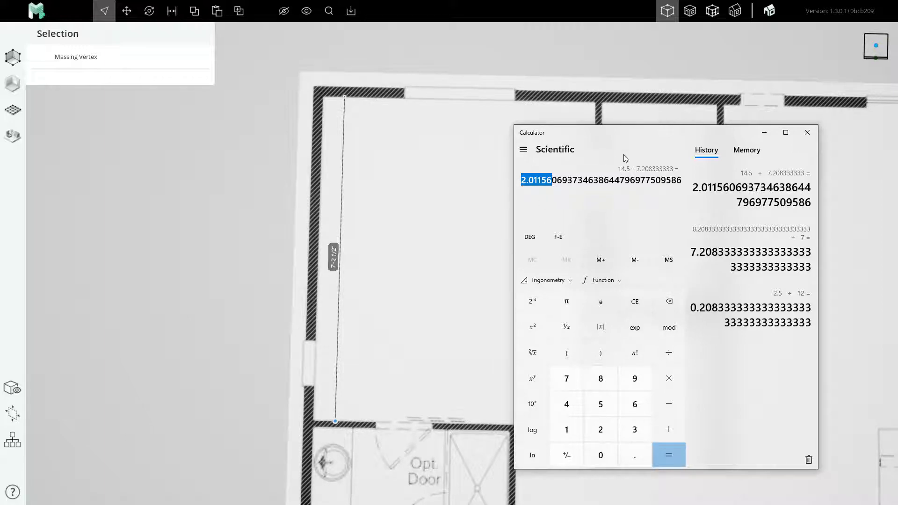
click(764, 134)
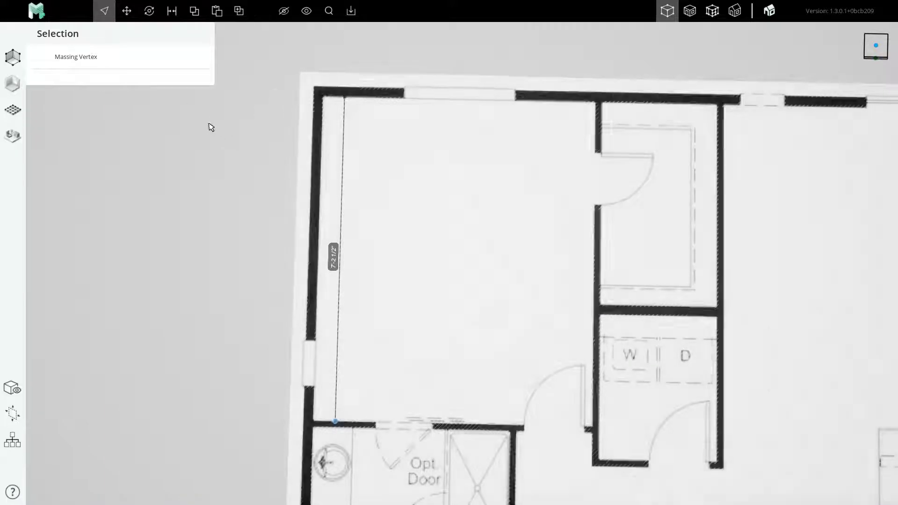
Select the floor-plan background image and set its Scale to 2.01156.
scroll(274, 282, down, 5)
click(186, 321)
right_drag(301, 305, 395, 314)
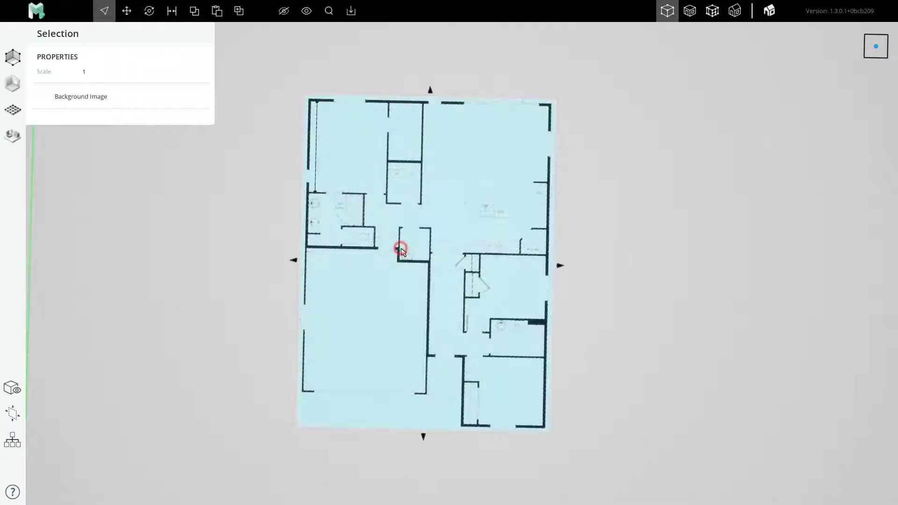
click(402, 250)
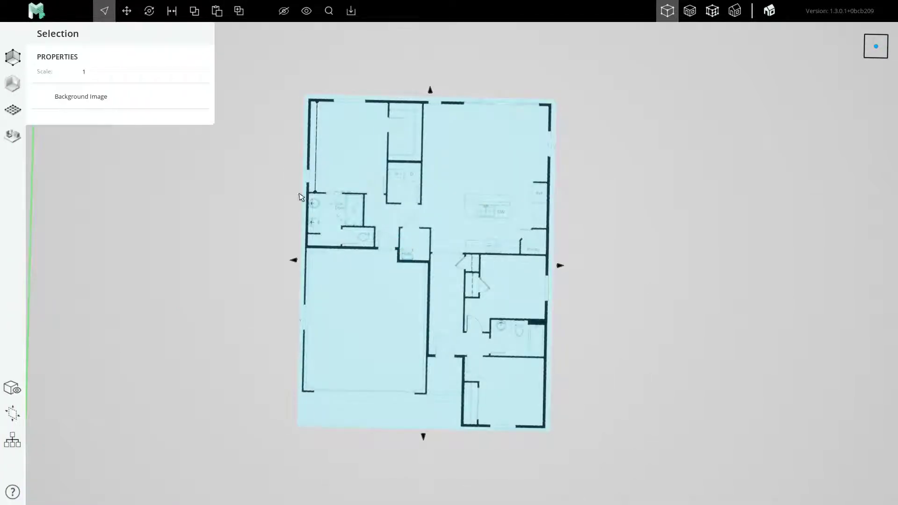
click(89, 72)
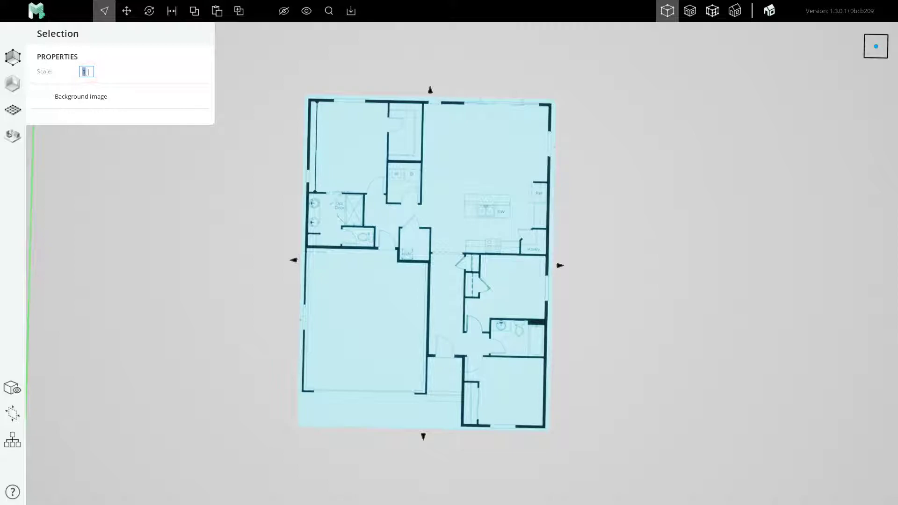
text(.01156)
key(Return)
scroll(430, 293, down, 3)
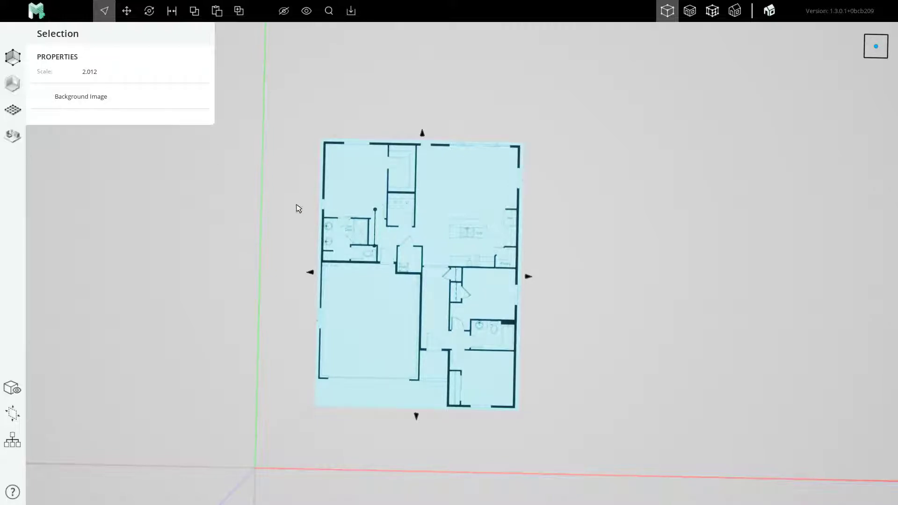
drag(280, 174, 428, 282)
Remove the old measuring line and choose the Massing Graph Line tool.
key(Escape)
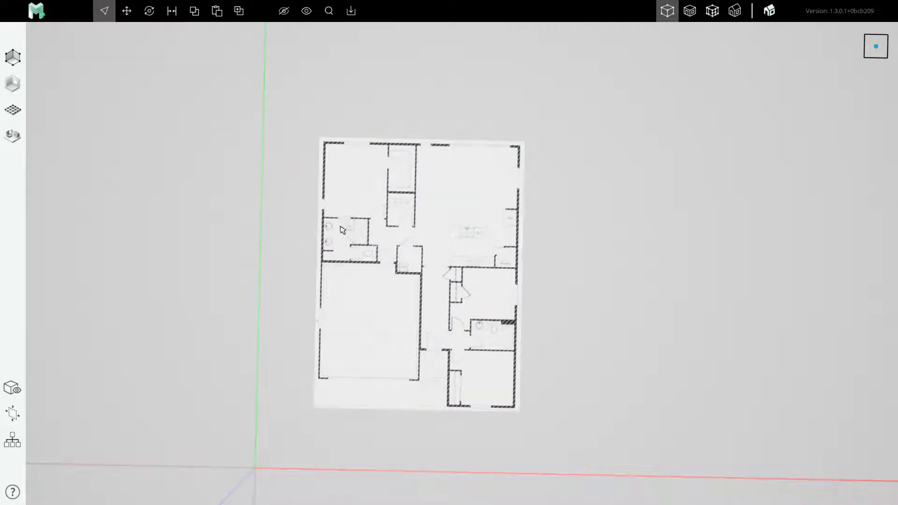
scroll(356, 168, up, 6)
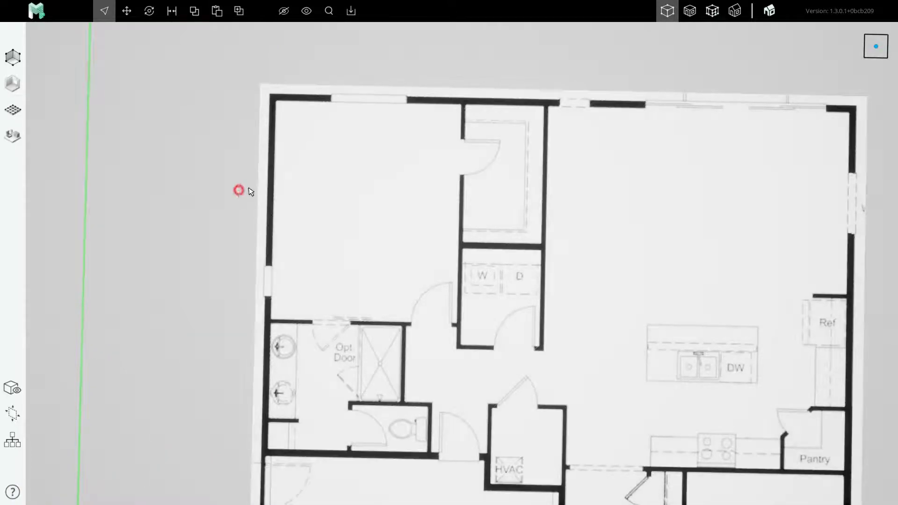
scroll(327, 149, up, 5)
scroll(294, 134, down, 4)
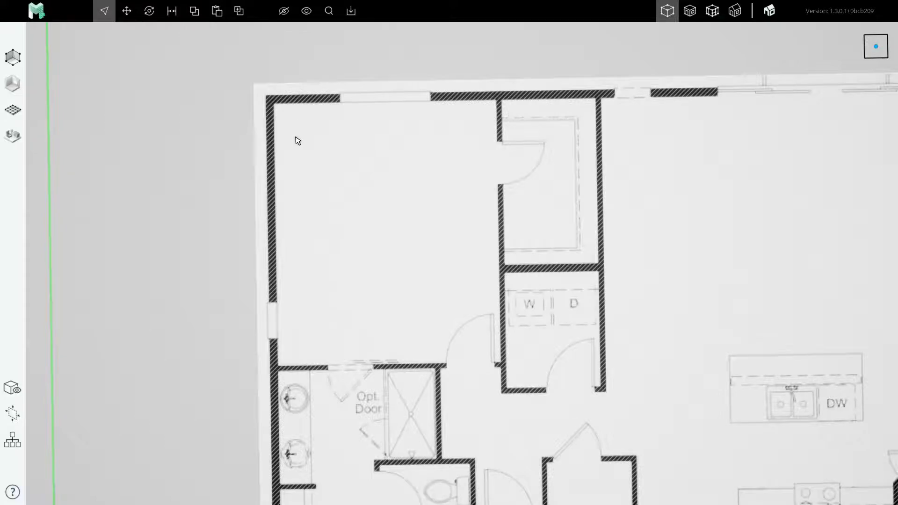
click(13, 57)
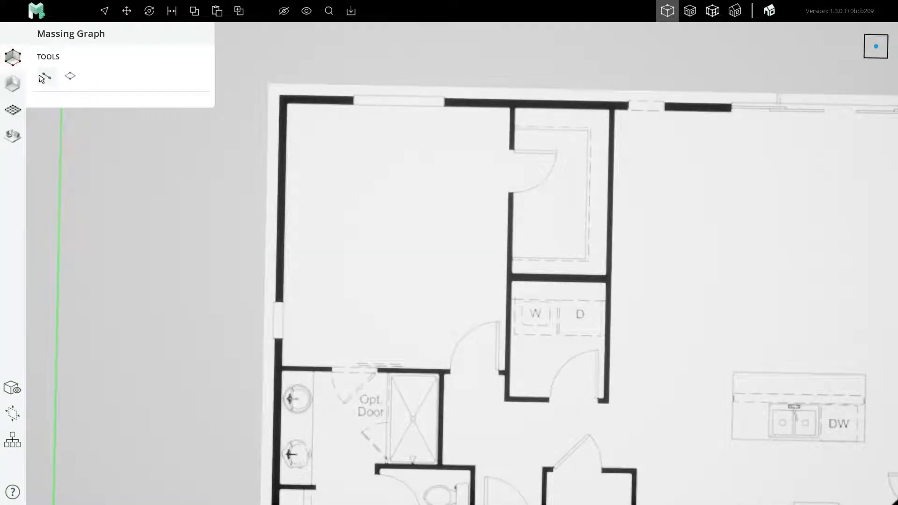
click(42, 78)
Draw a new line from the top wall to the bottom wall, measuring about 14'-5".
scroll(296, 100, up, 5)
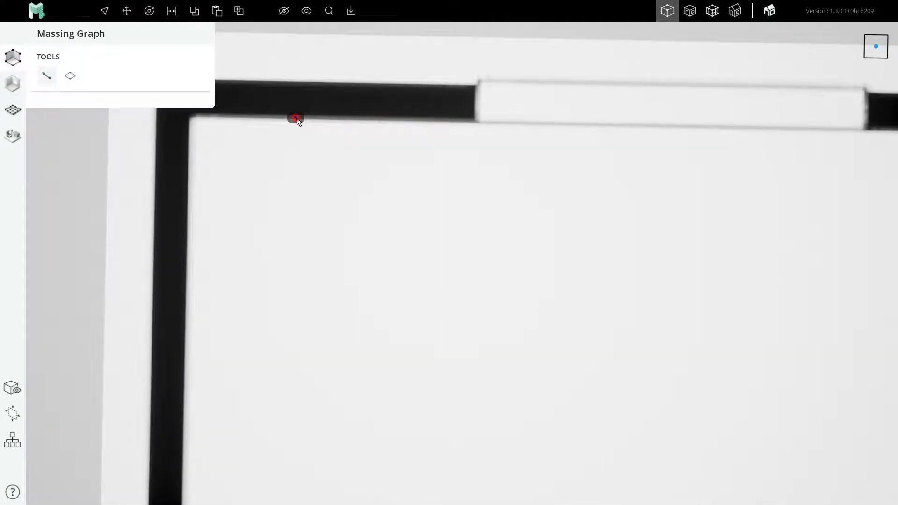
scroll(299, 99, down, 5)
click(300, 89)
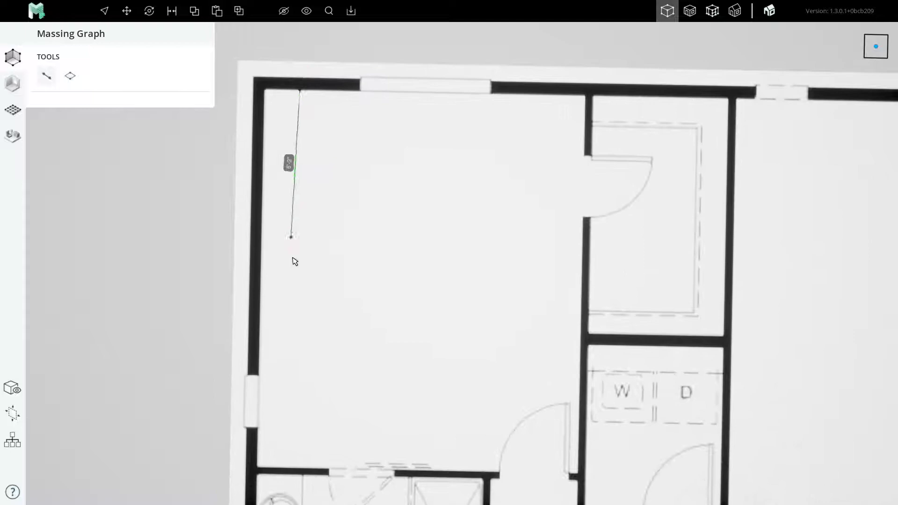
click(293, 466)
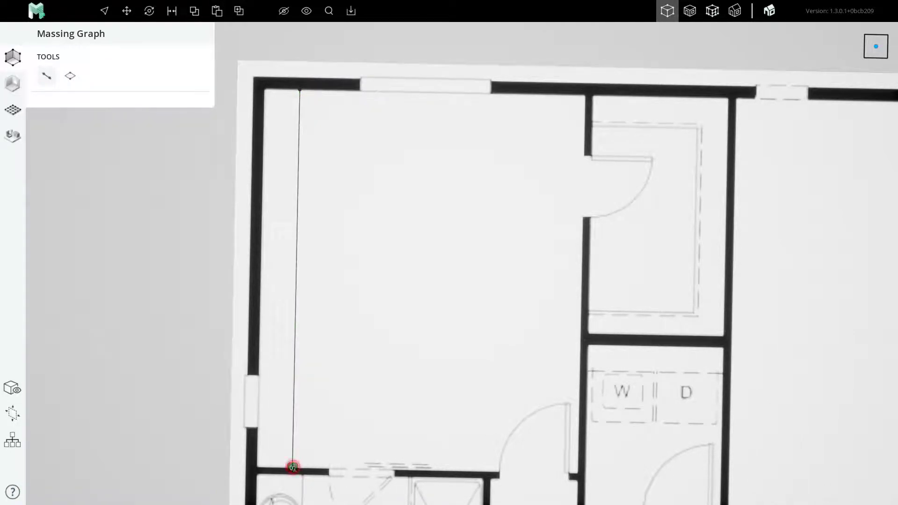
scroll(293, 468, up, 5)
scroll(270, 459, down, 10)
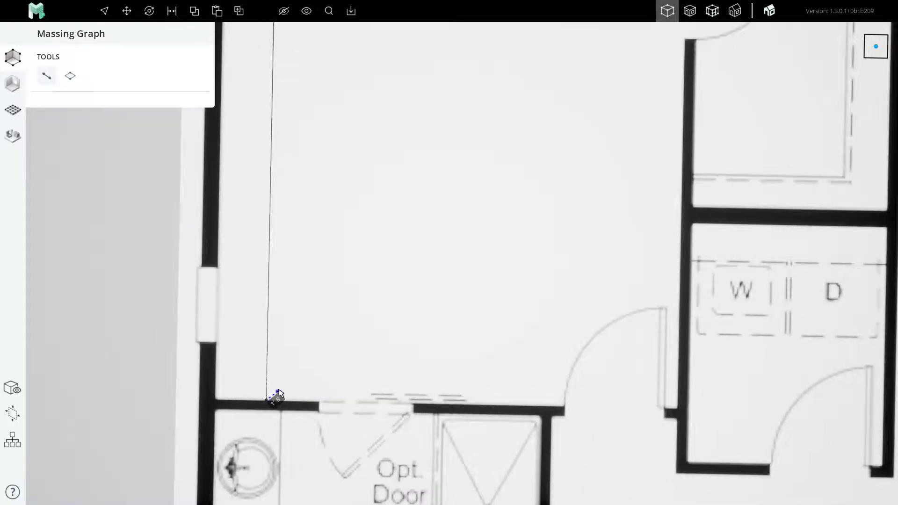
key(Escape)
drag(231, 100, 291, 231)
scroll(331, 195, down, 5)
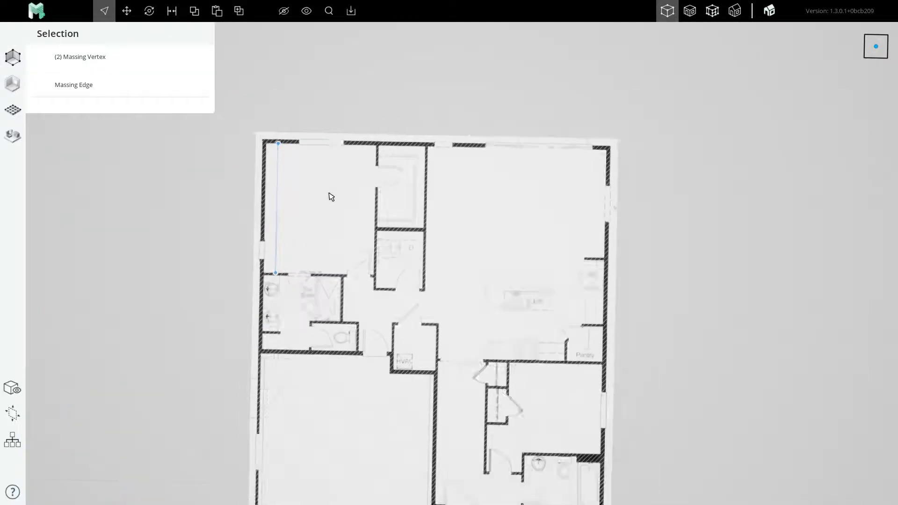
Move the floor-plan background image toward the red-green axis origin.
click(348, 323)
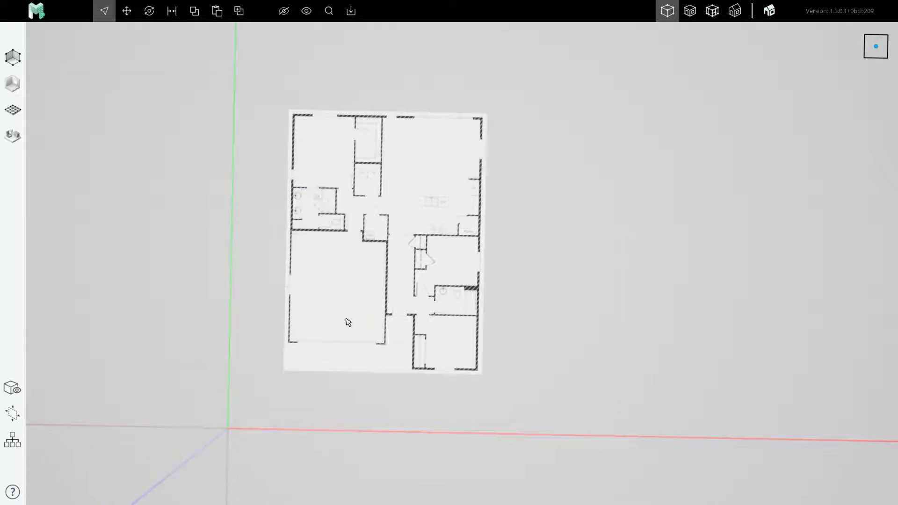
middle_drag(348, 323, 309, 327)
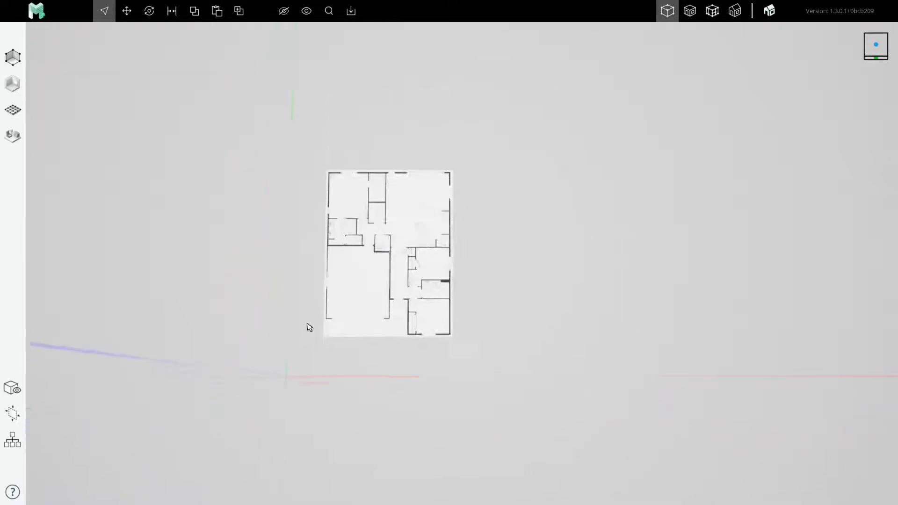
click(347, 312)
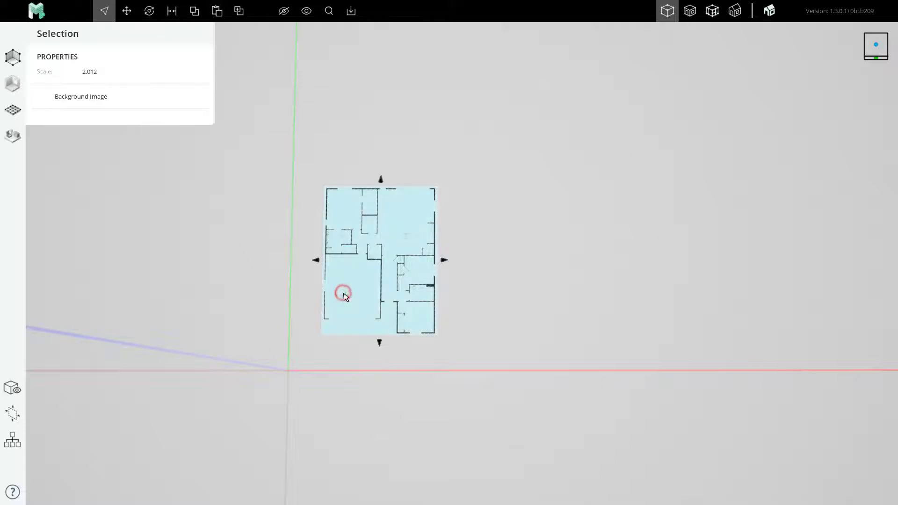
click(127, 10)
mouse_move(244, 327)
mouse_down()
mouse_move(568, 264)
mouse_move(222, 352)
mouse_move(210, 360)
mouse_move(216, 367)
mouse_move(323, 263)
mouse_move(320, 338)
mouse_move(244, 341)
mouse_up()
Orbit the view to check the plan's placement in perspective and from near the top.
scroll(309, 340, up, 5)
scroll(375, 243, up, 2)
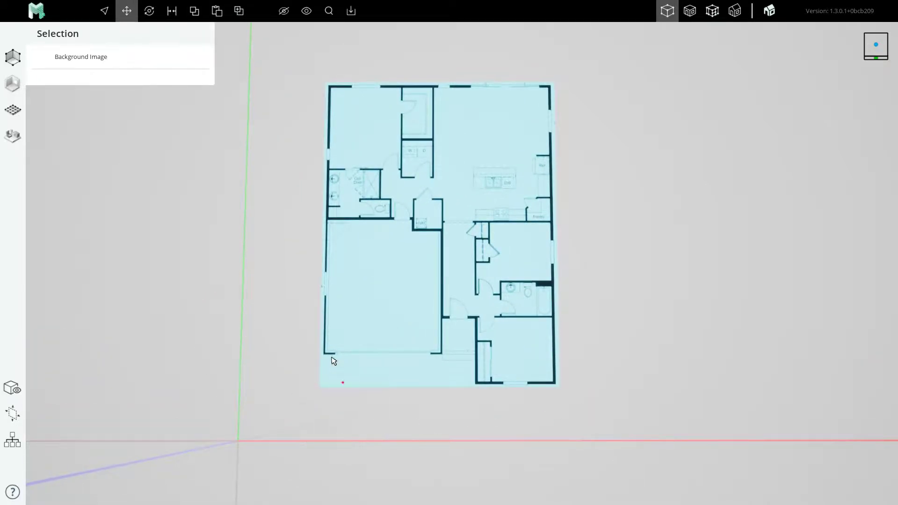
scroll(333, 361, down, 2)
middle_drag(333, 361, 432, 248)
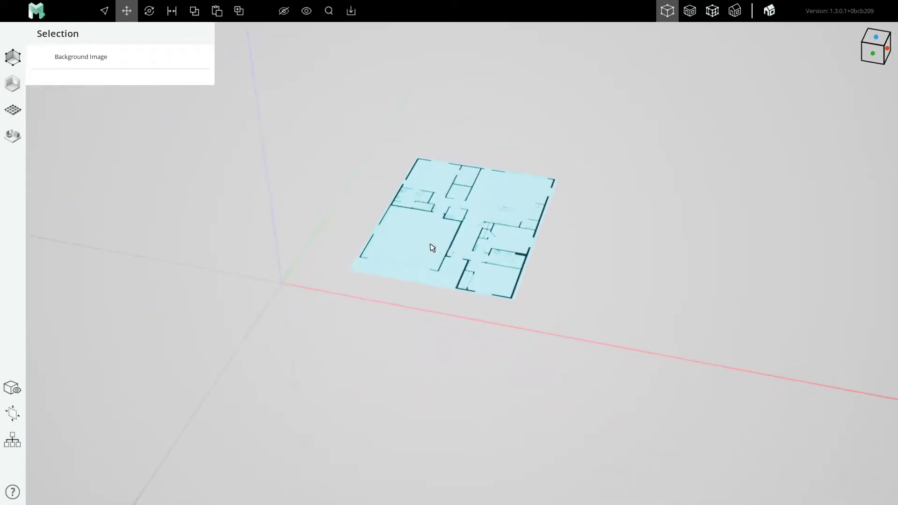
scroll(432, 248, up, 2)
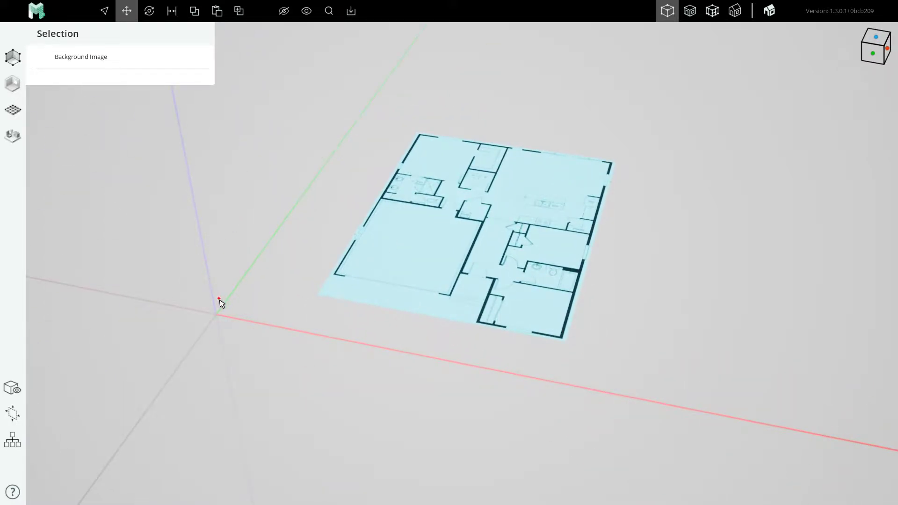
scroll(458, 343, down, 1)
scroll(403, 257, up, 2)
middle_drag(403, 257, 457, 280)
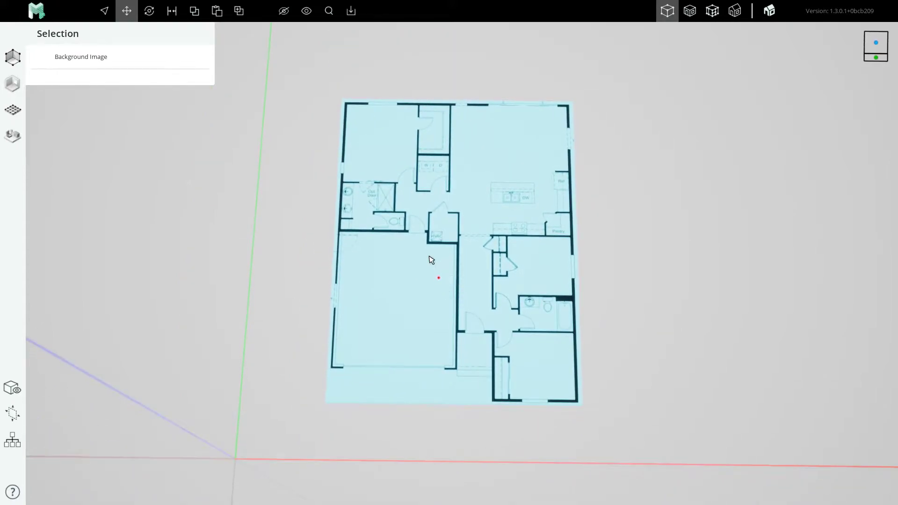